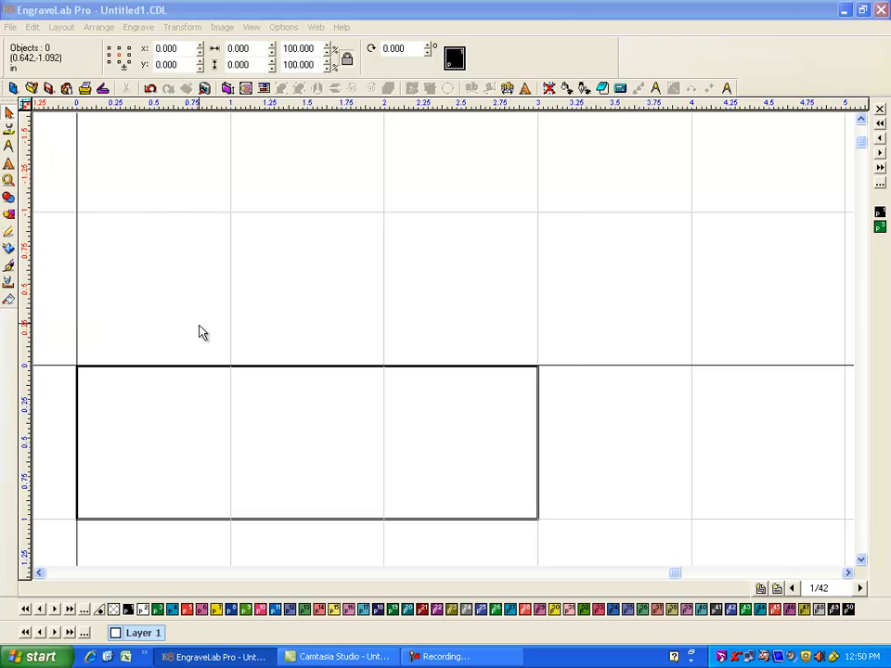
# - Set the plate size to 4 by 2 inches and delete all the leftover objects on it
pyautogui.write('4')
pyautogui.press('Tab')
pyautogui.write('2')
pyautogui.click(487, 503)
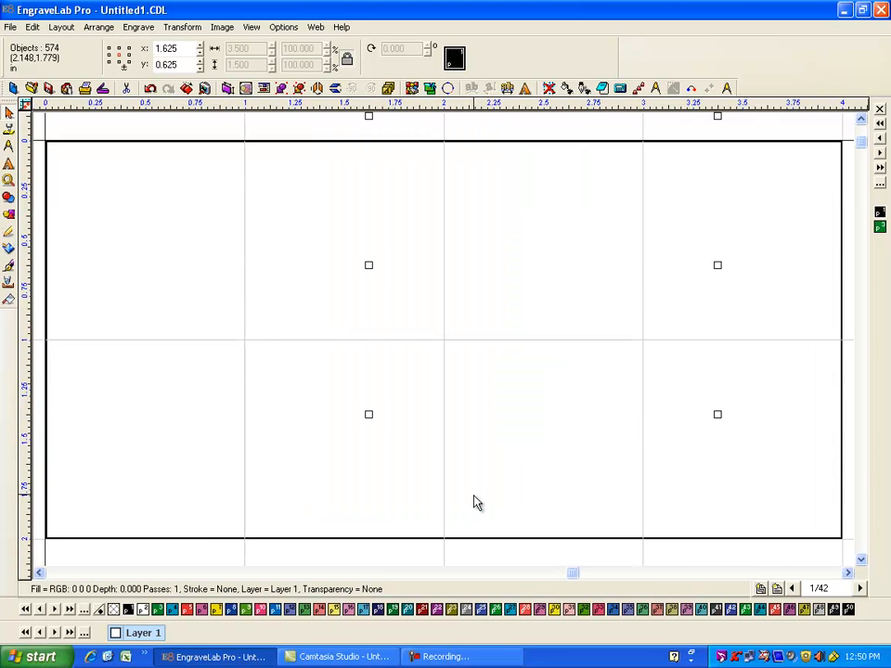
pyautogui.scroll(-1, 473, 502)
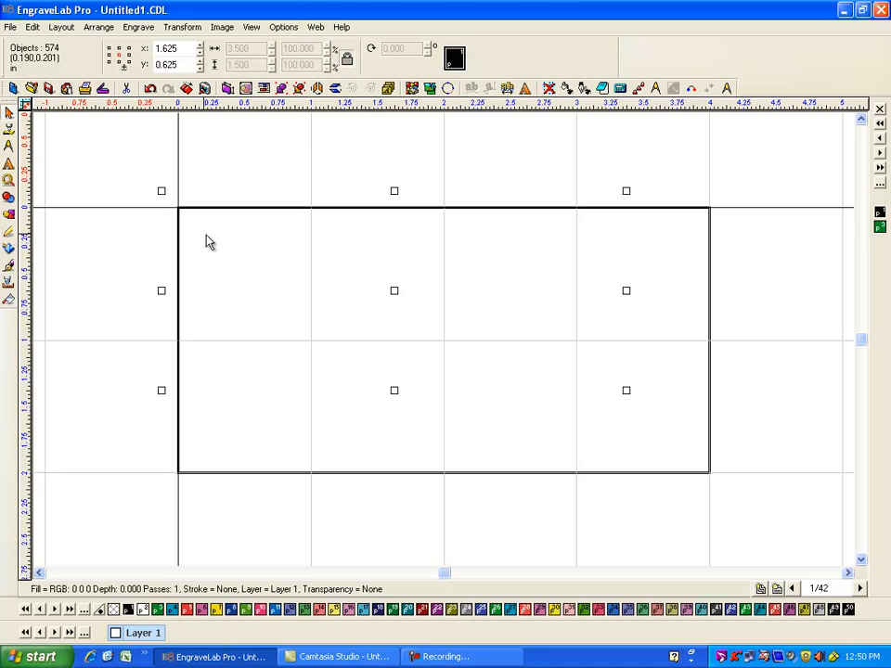
pyautogui.moveTo(96, 152); pyautogui.dragTo(780, 501)
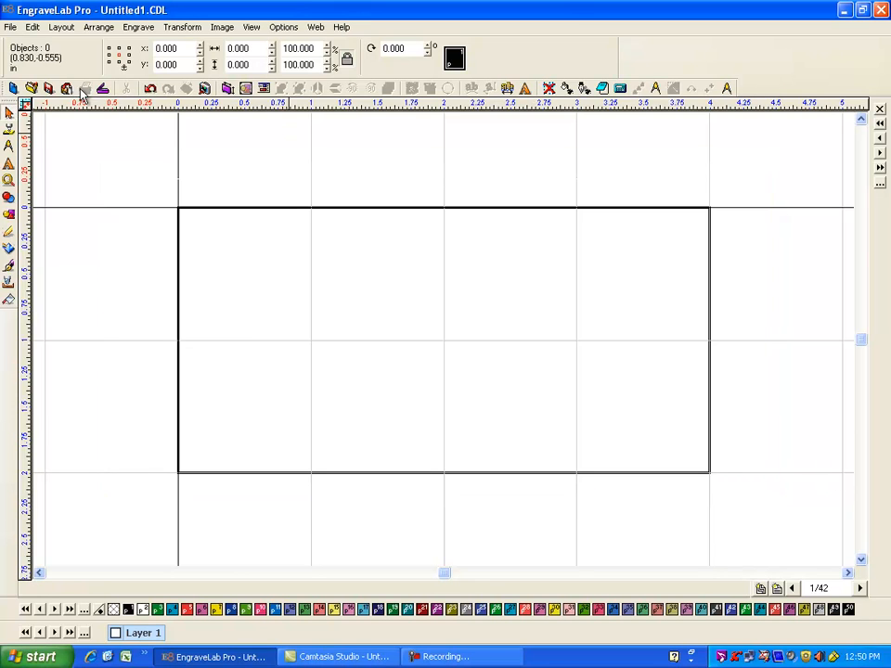
# - Compose the text "TEXT" on the plate and centre it vertically and horizontally
pyautogui.moveTo(9, 165)
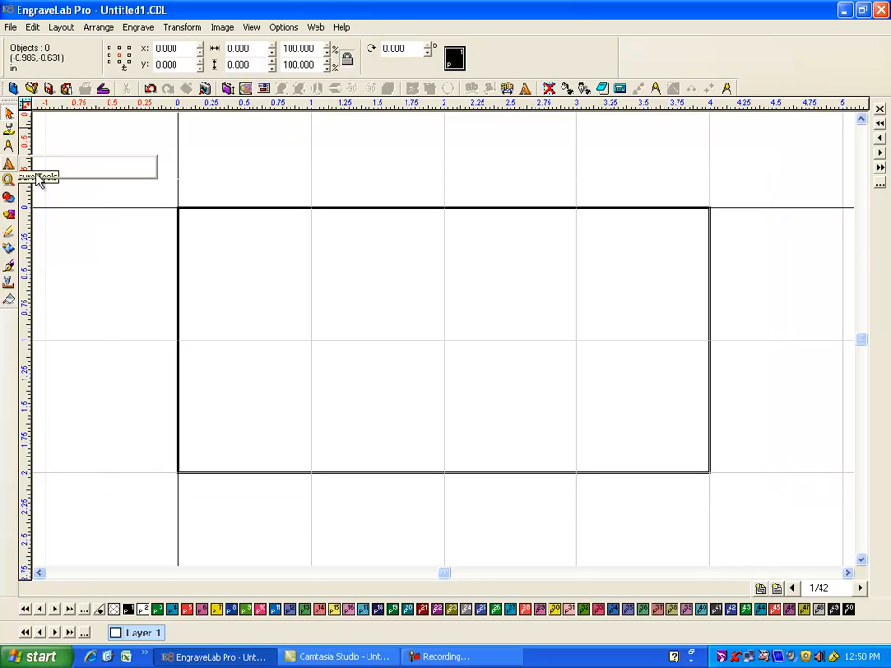
pyautogui.click(53, 166)
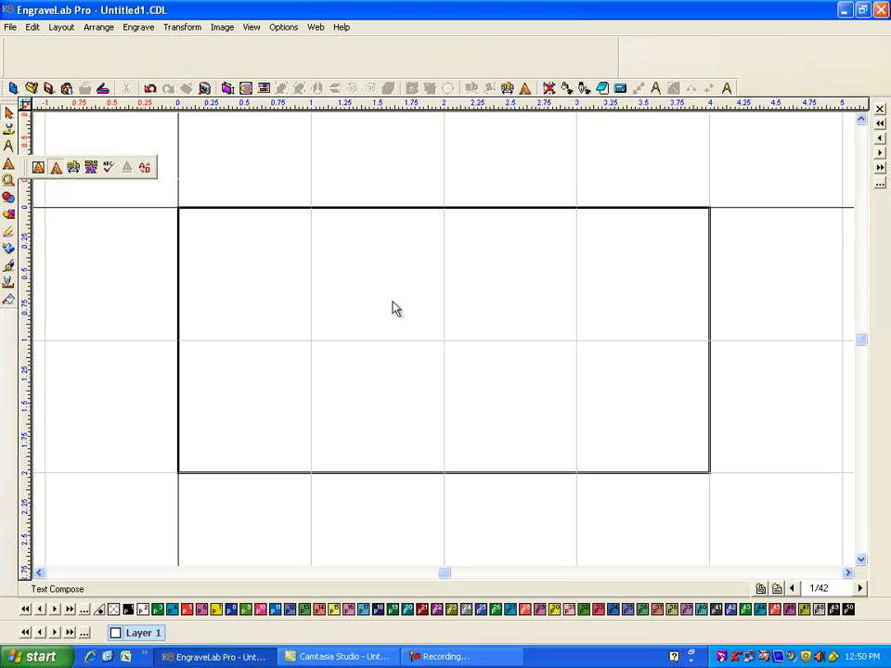
pyautogui.click(398, 353)
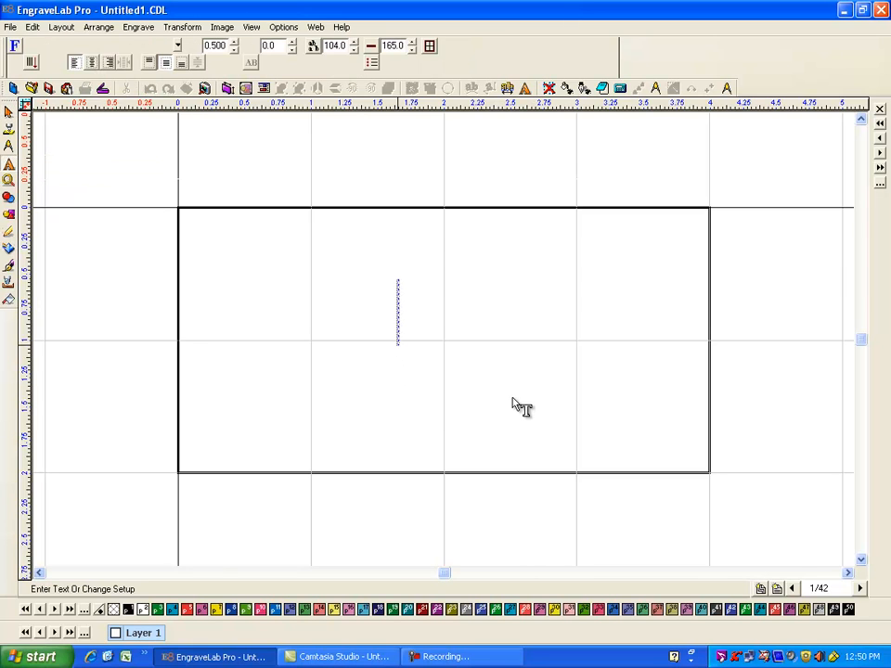
pyautogui.write('TE')
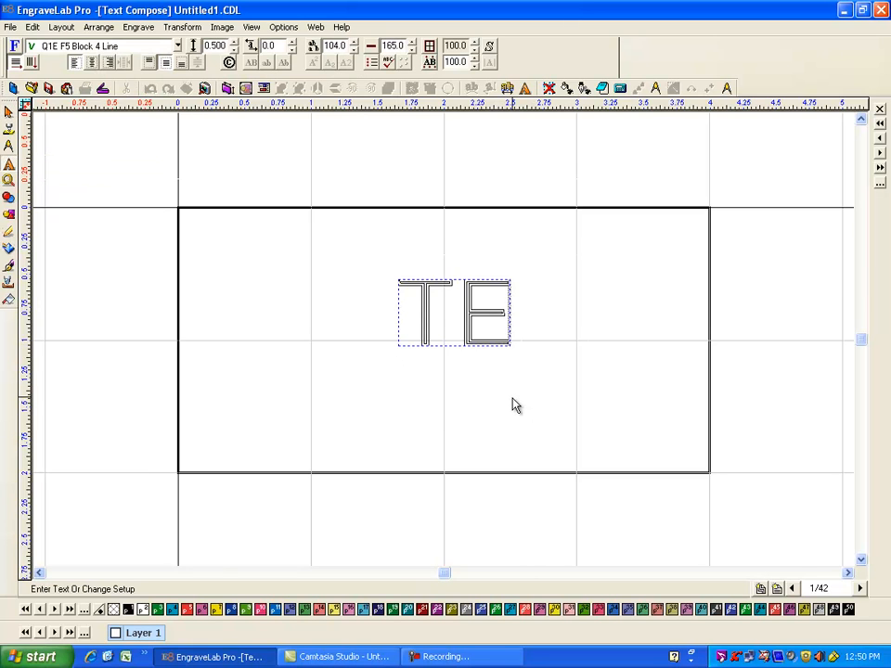
pyautogui.write('XT')
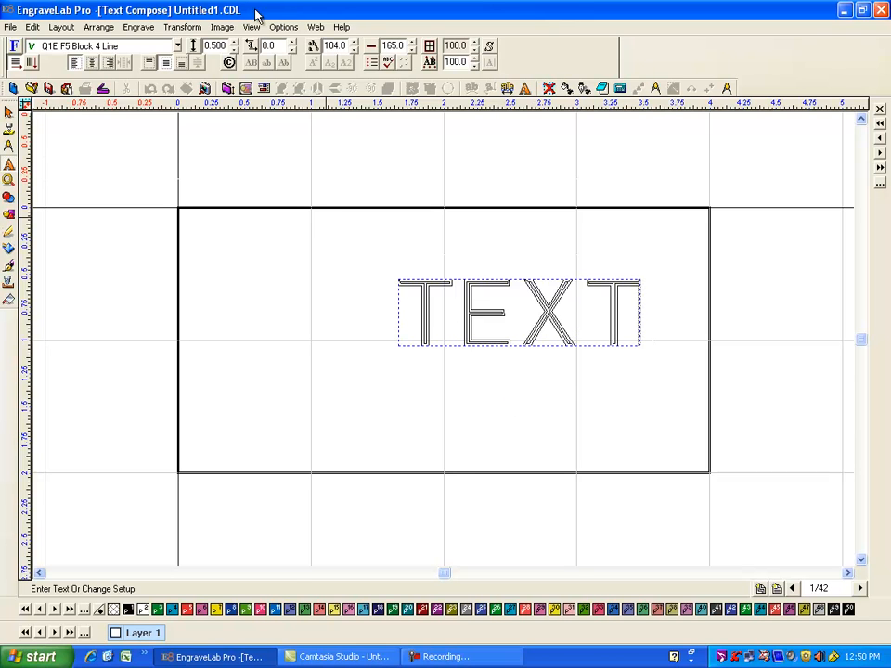
pyautogui.press('Escape')
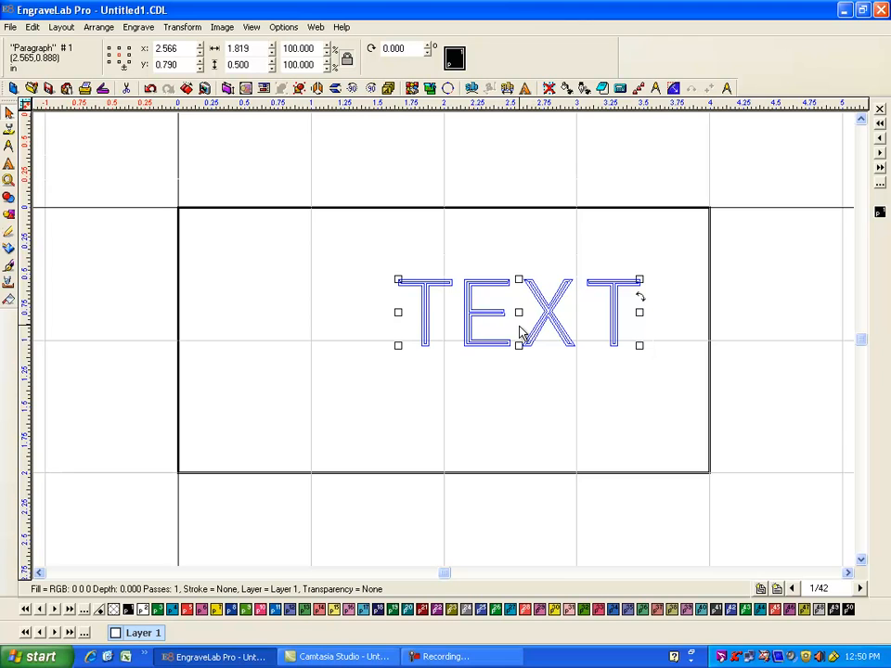
pyautogui.press('F9')
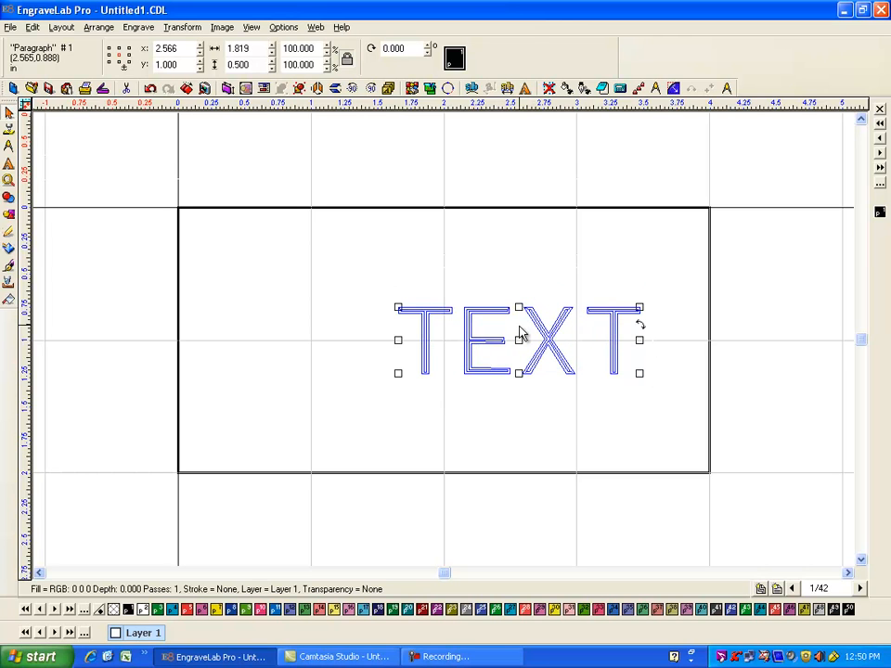
pyautogui.press('F8')
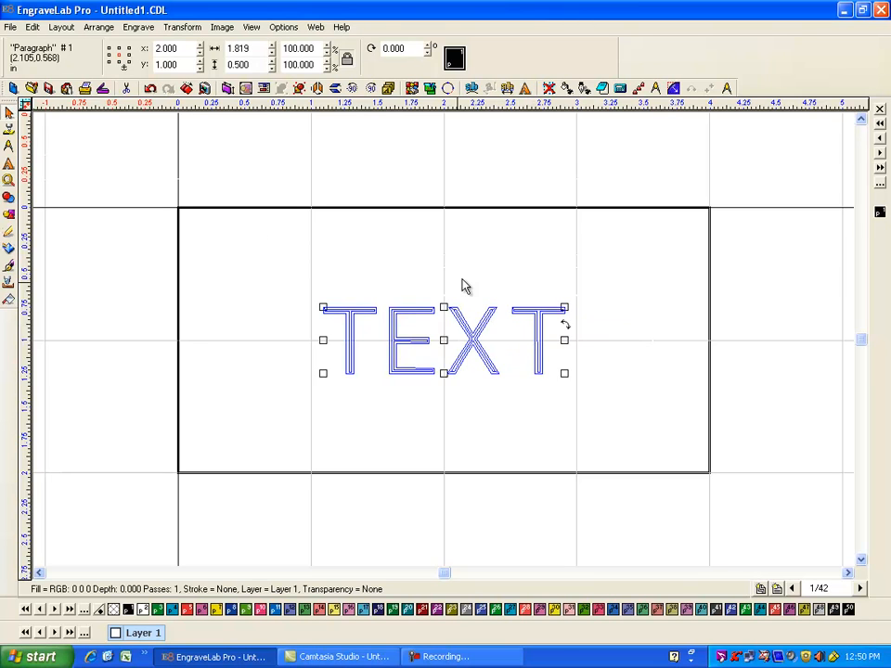
# - Generate a 42-copy badge layout from the text with Single Line Marks - Type 1 and a custom plate 2 high by 4 wide
pyautogui.click(389, 89)
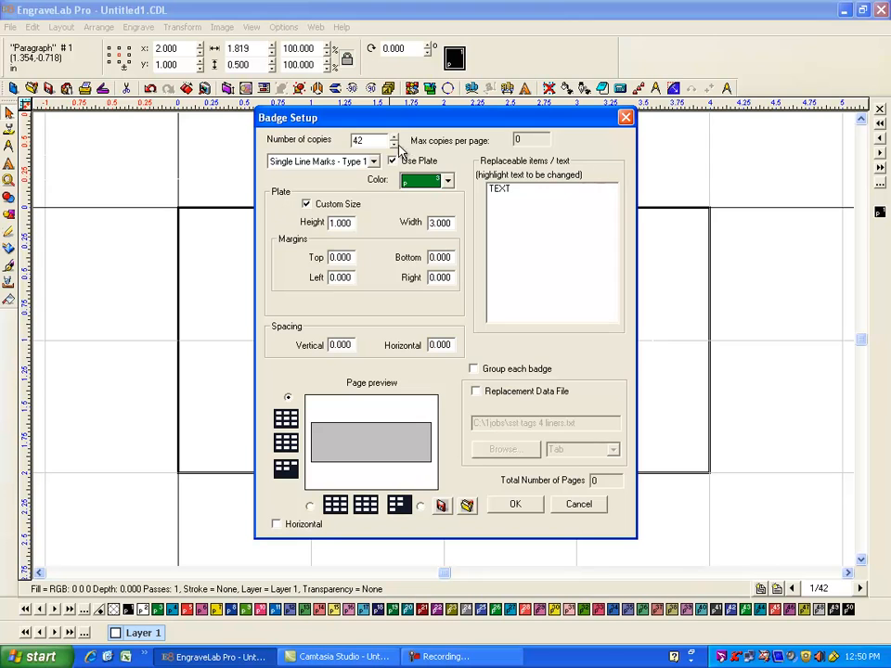
pyautogui.click(374, 162)
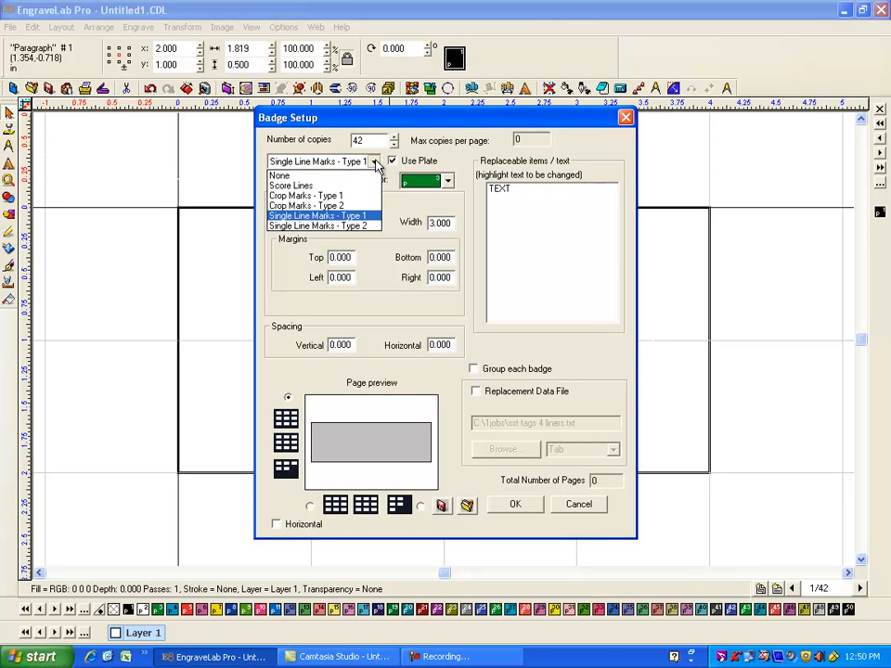
pyautogui.click(331, 216)
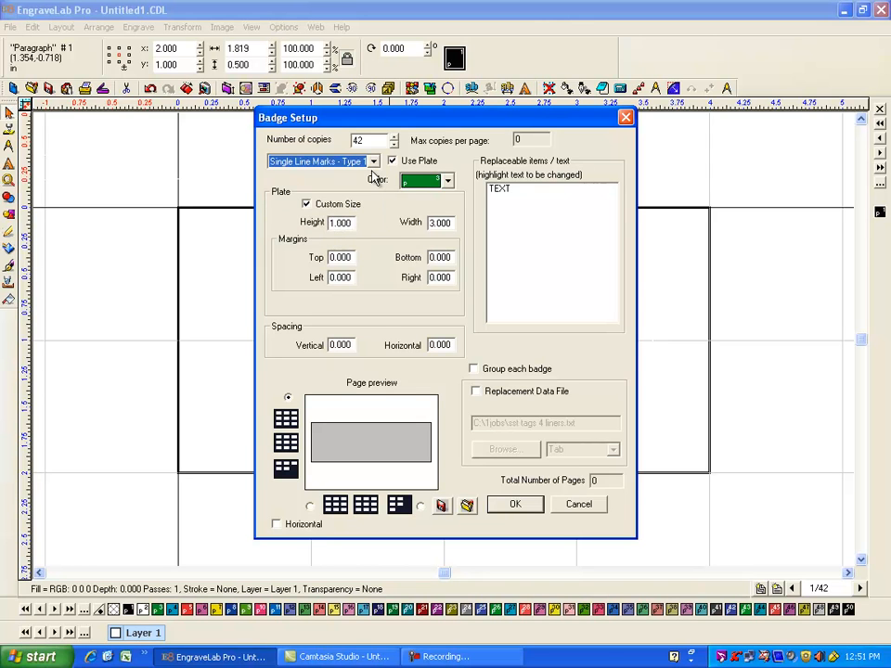
pyautogui.doubleClick(340, 222)
pyautogui.write('2')
pyautogui.doubleClick(442, 223)
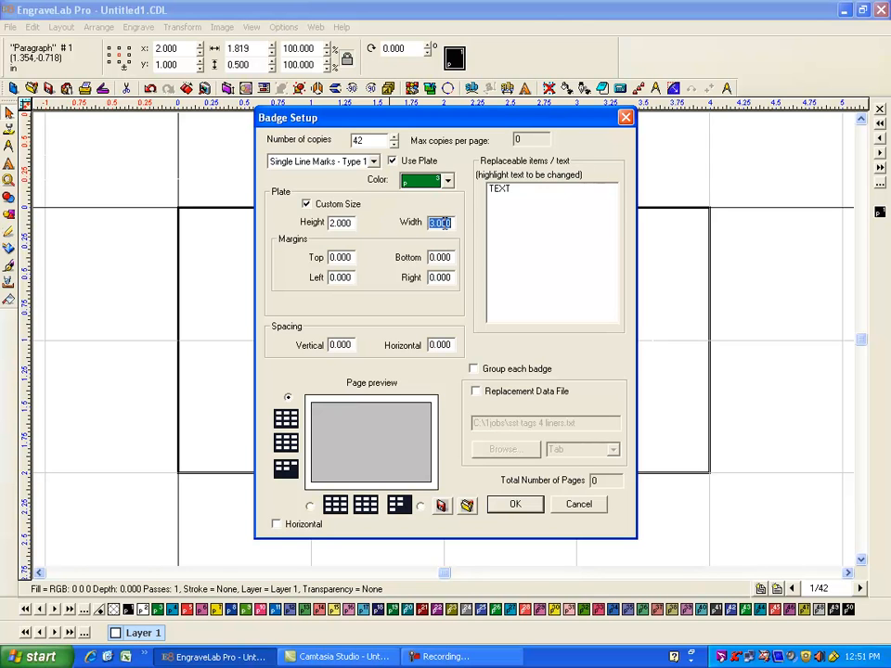
pyautogui.write('4')
pyautogui.press('Tab')
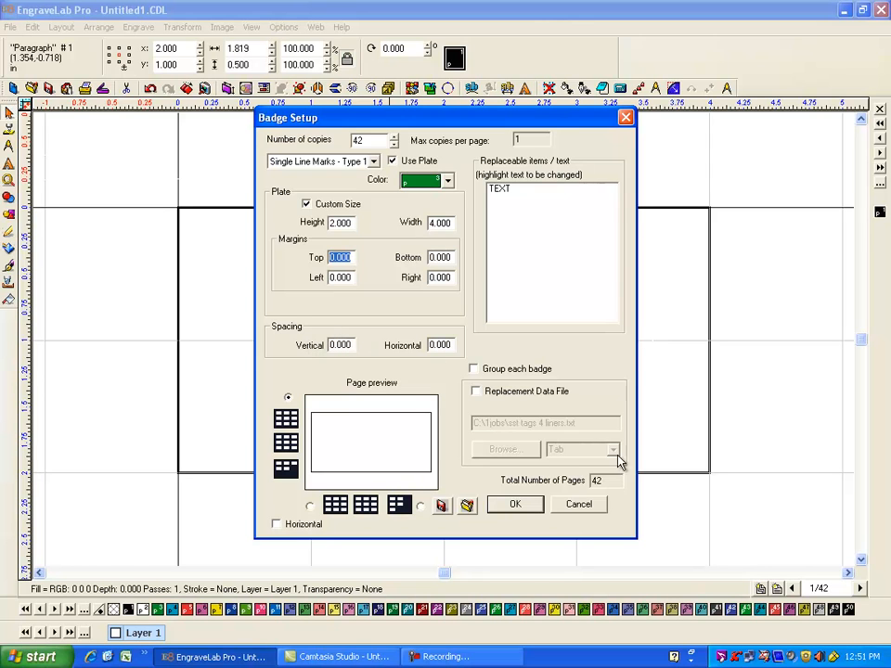
pyautogui.click(517, 504)
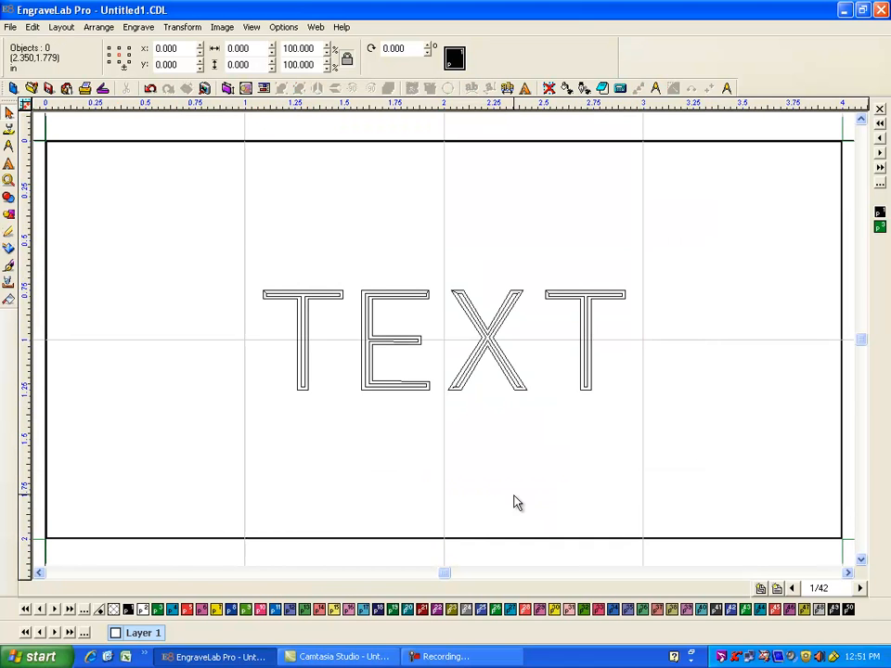
# - Try shifting the text and its corner marks to about x 2.76, y 0.58, and undo both the move and the badge layout
pyautogui.scroll(-2, 514, 496)
pyautogui.moveTo(197, 206); pyautogui.dragTo(739, 506)
pyautogui.moveTo(445, 341); pyautogui.dragTo(511, 303)
pyautogui.click(674, 363)
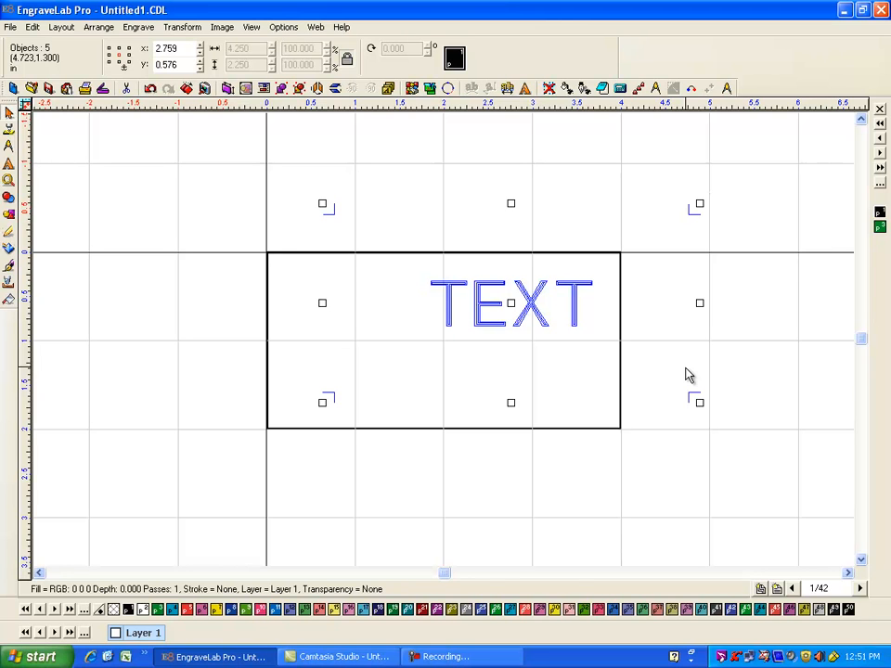
pyautogui.hotkey('ctrl', 'z')
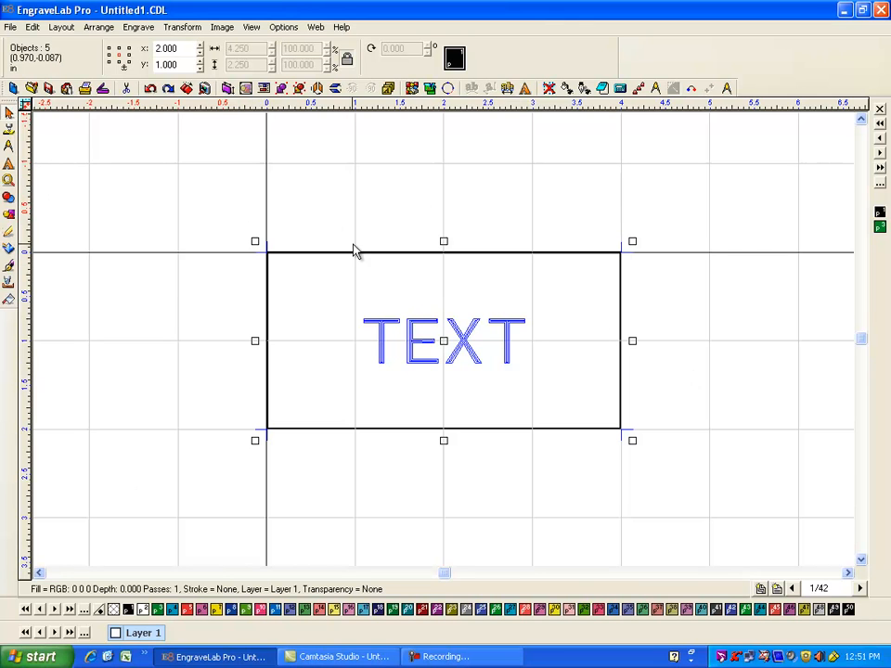
pyautogui.click(150, 91)
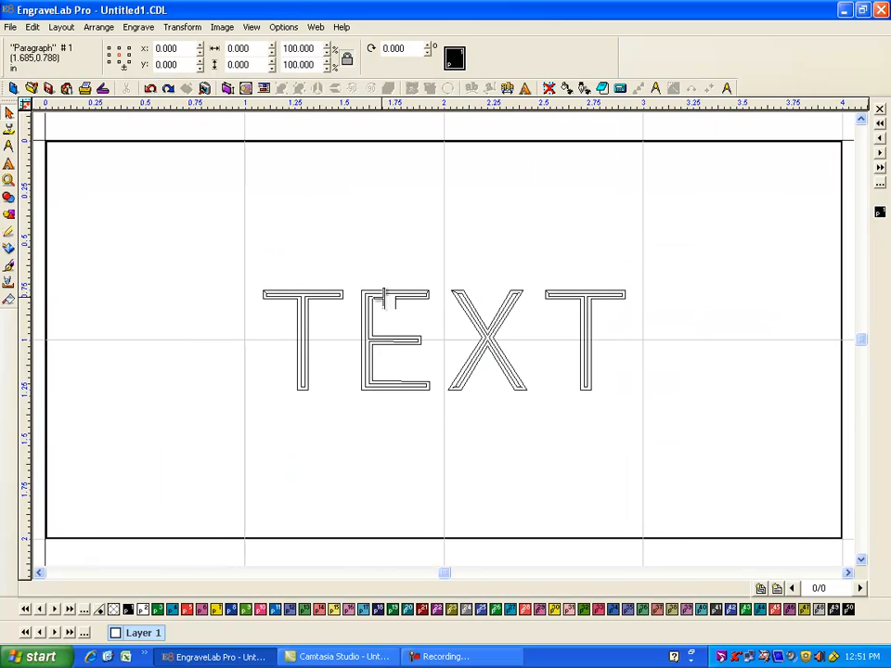
# - In the badge setup for the text, set the top, bottom, left and right margins to 0.25 and try to apply them
pyautogui.click(383, 299)
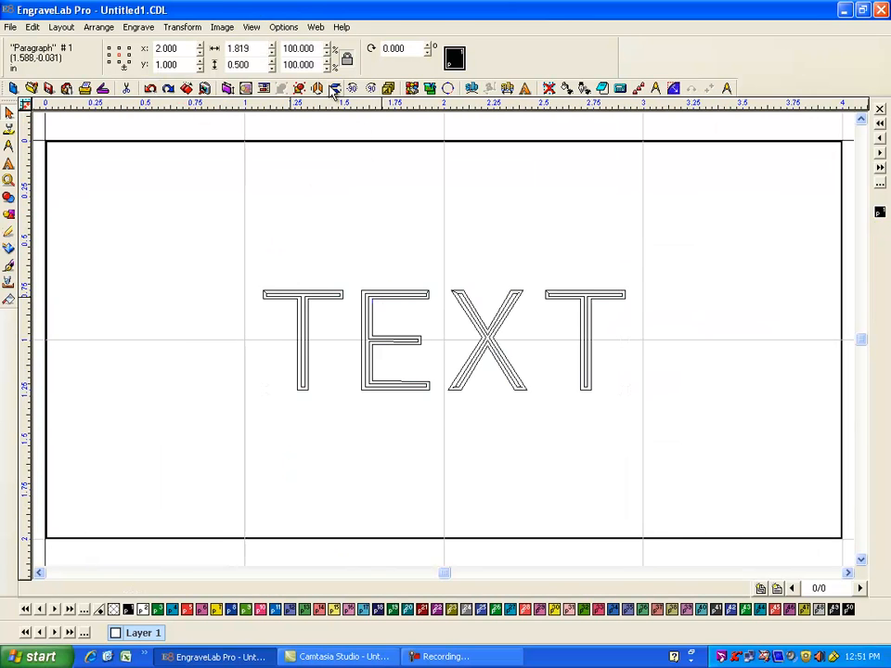
pyautogui.click(389, 89)
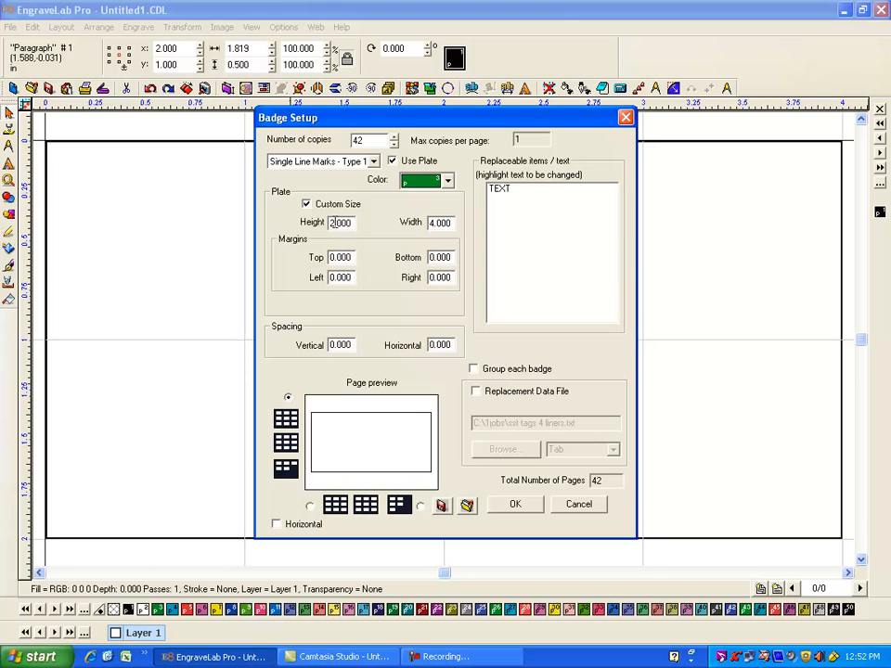
pyautogui.doubleClick(336, 261)
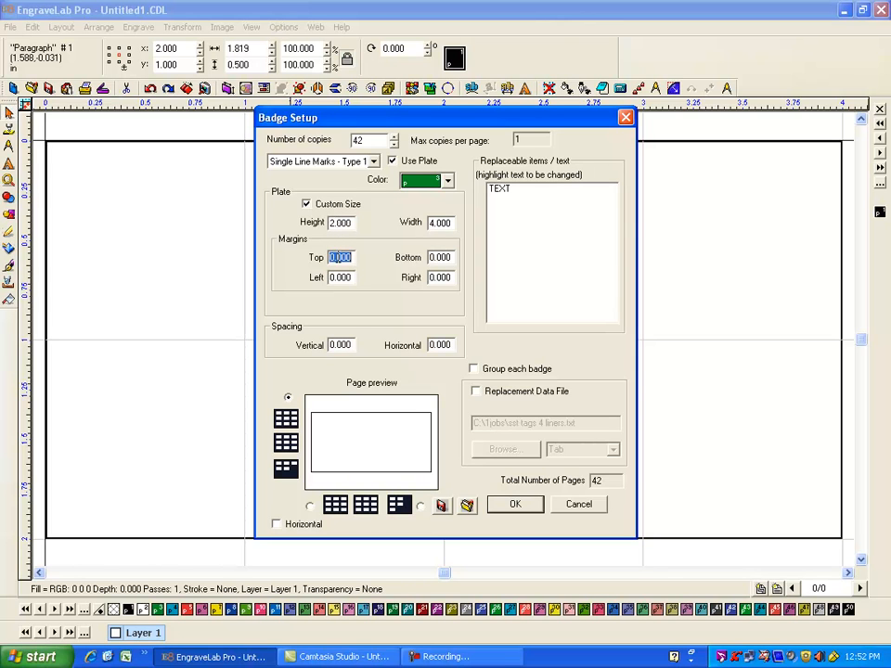
pyautogui.write('.25')
pyautogui.doubleClick(442, 258)
pyautogui.write('.')
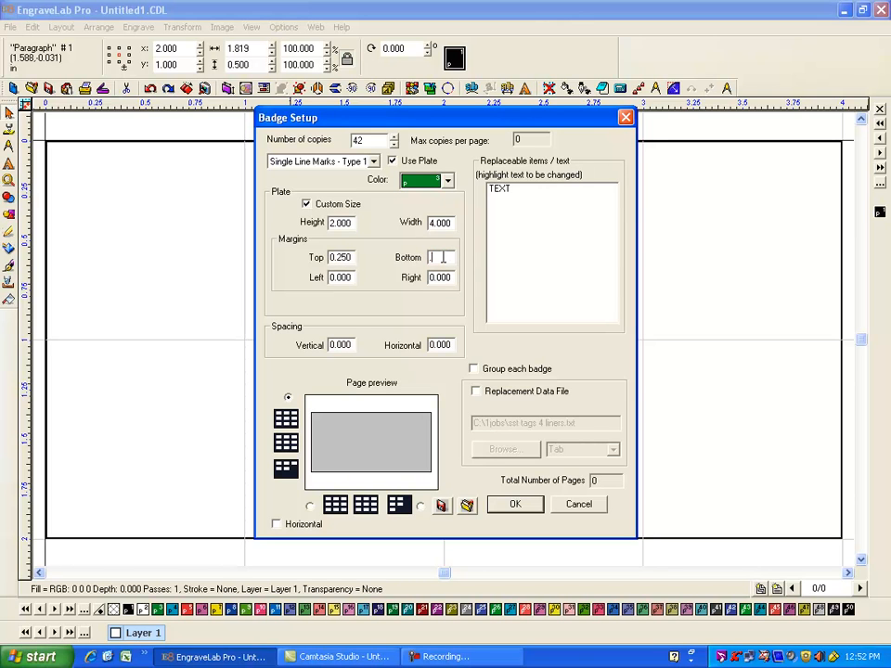
pyautogui.write('25')
pyautogui.press('Tab')
pyautogui.write('.25')
pyautogui.press('Tab')
pyautogui.write('.')
pyautogui.click(523, 507)
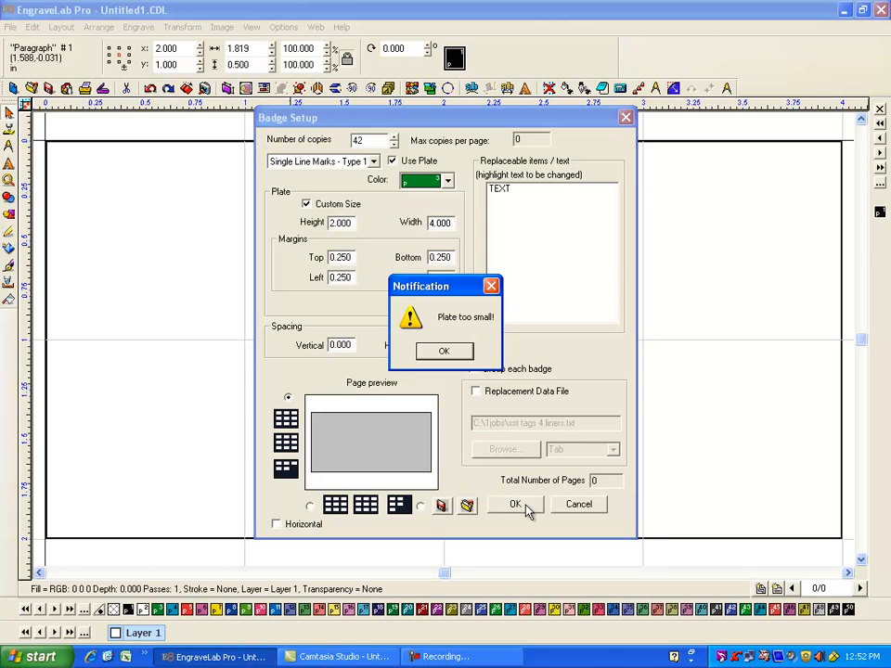
pyautogui.click(444, 351)
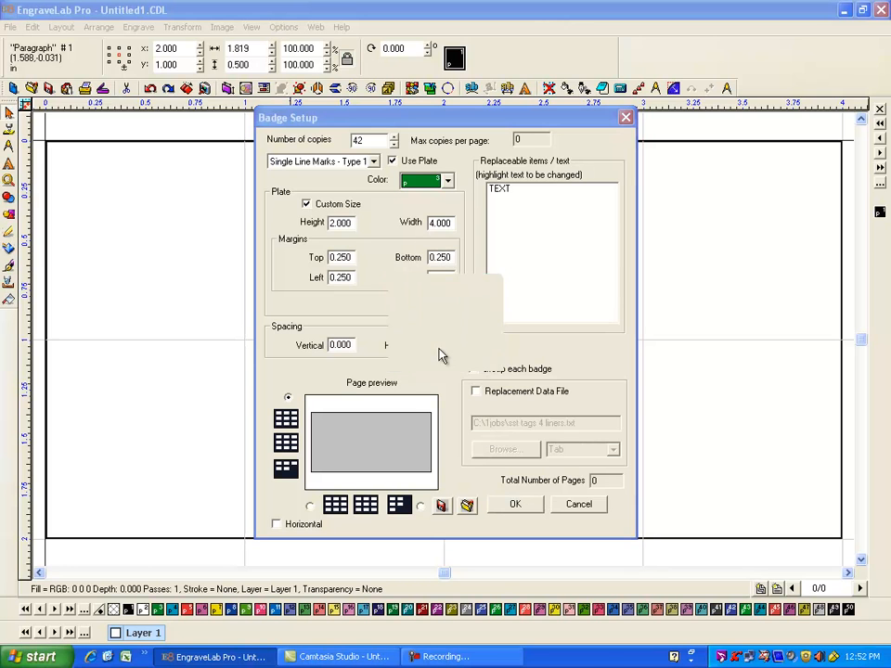
# - Set the badge plate's height to 2.5 and width to 4.5, and generate the badge layout
pyautogui.doubleClick(335, 223)
pyautogui.write('2.5')
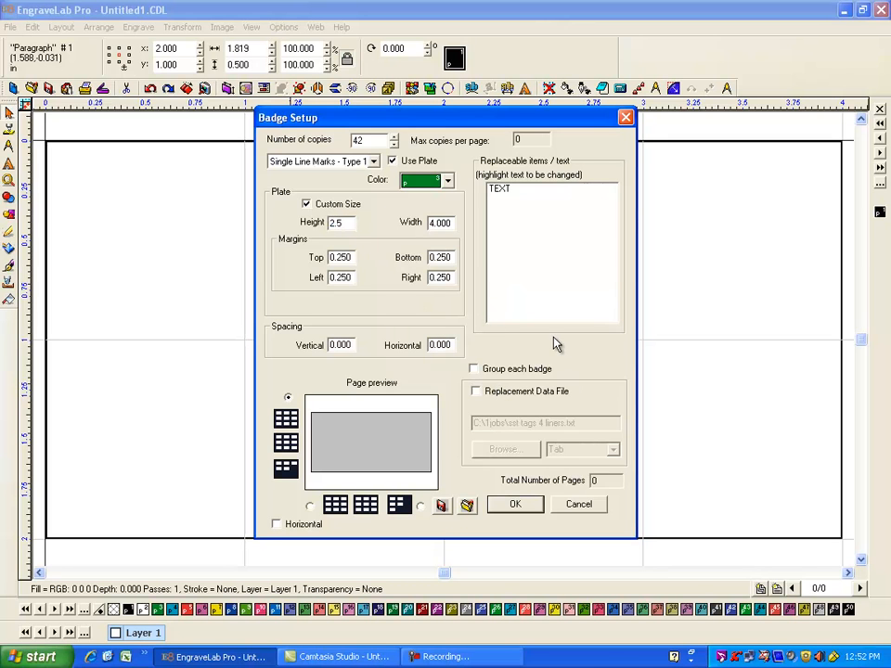
pyautogui.click(438, 223)
pyautogui.doubleClick(438, 223)
pyautogui.write('4.5')
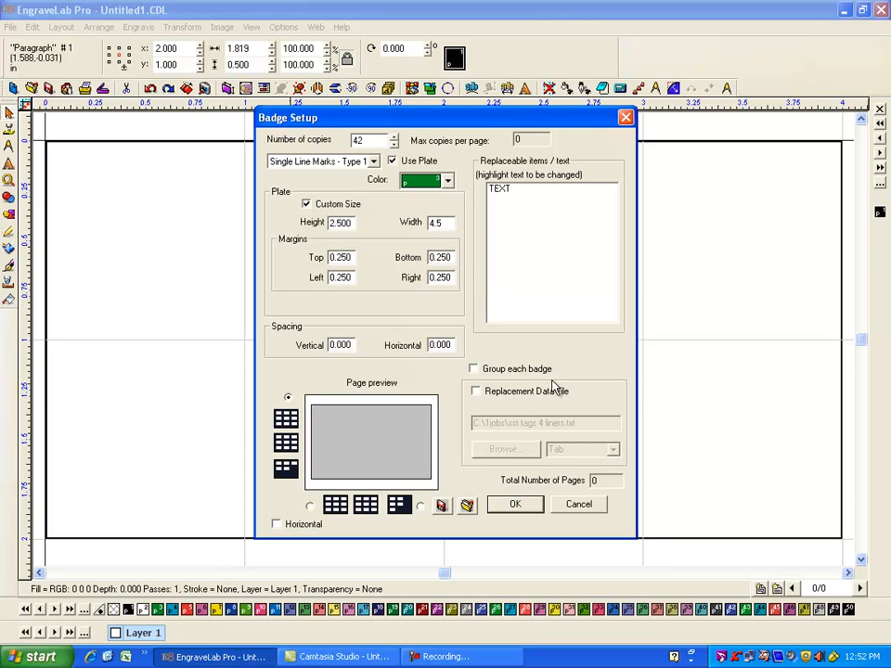
pyautogui.click(522, 504)
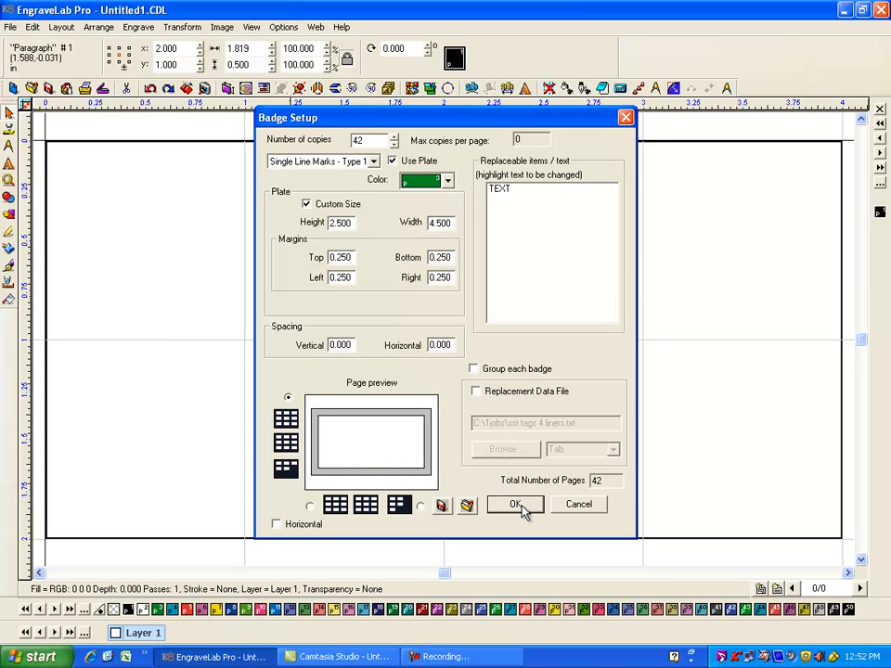
pyautogui.click(522, 506)
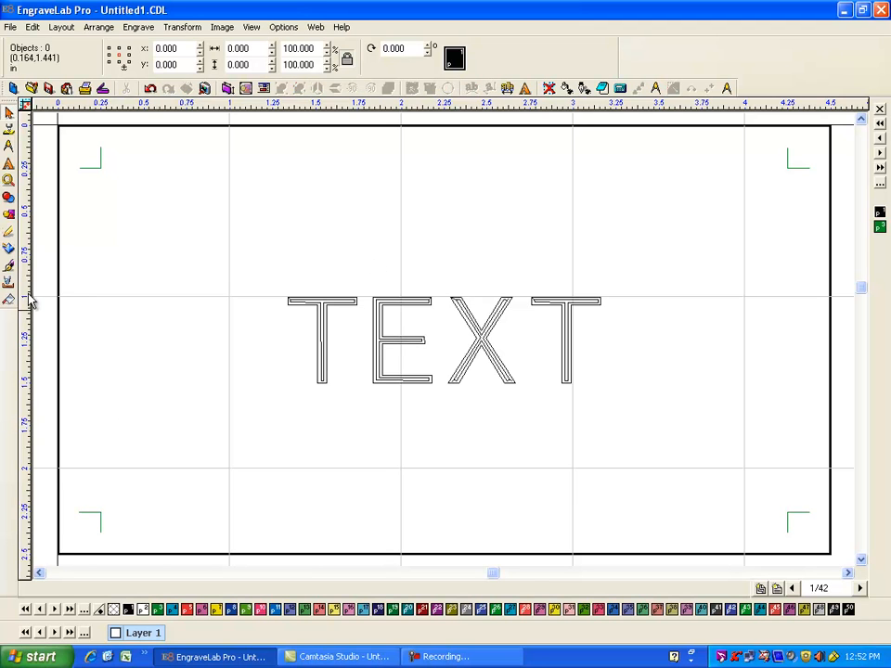
pyautogui.click(13, 217)
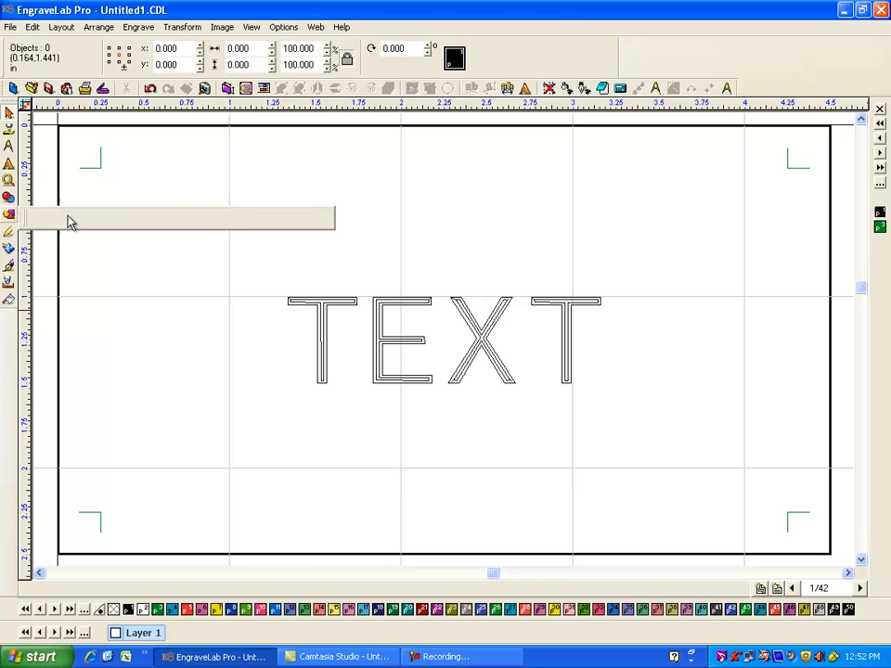
pyautogui.click(75, 219)
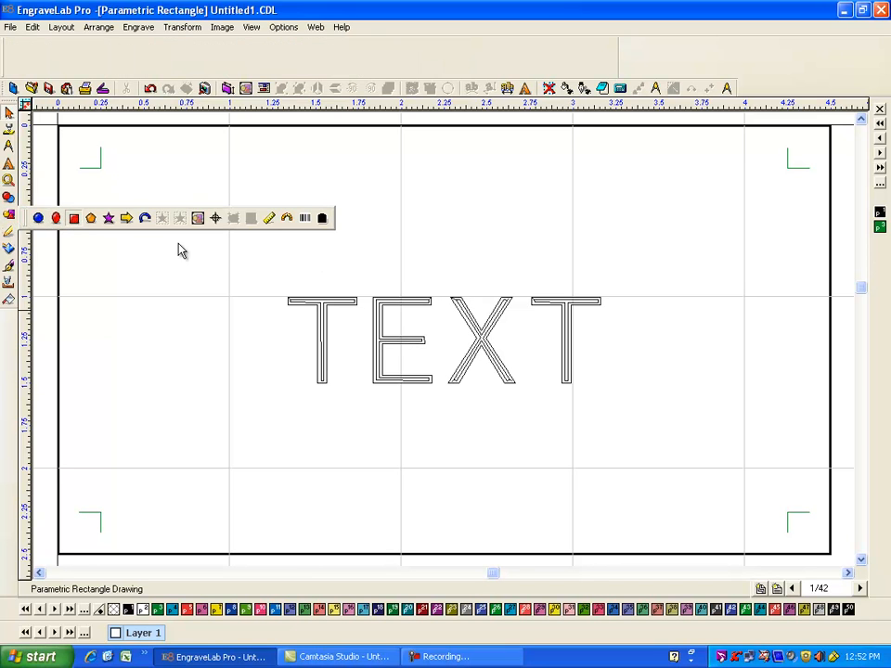
pyautogui.press('Escape')
# - Draw a rectangle about 3.46 wide by 1.52 high around the text, inside the corner marks
pyautogui.moveTo(124, 178); pyautogui.dragTo(774, 510)
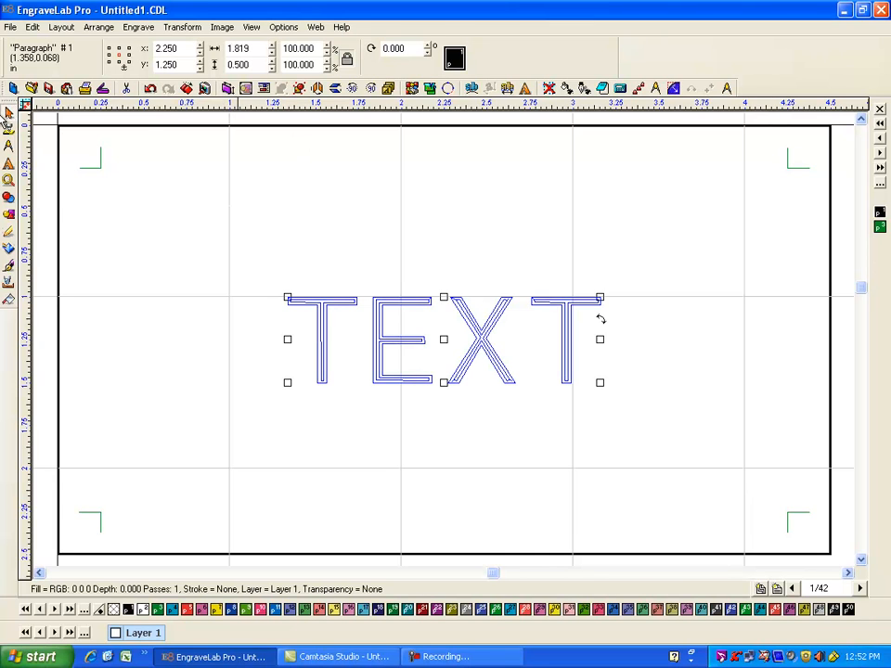
pyautogui.click(9, 214)
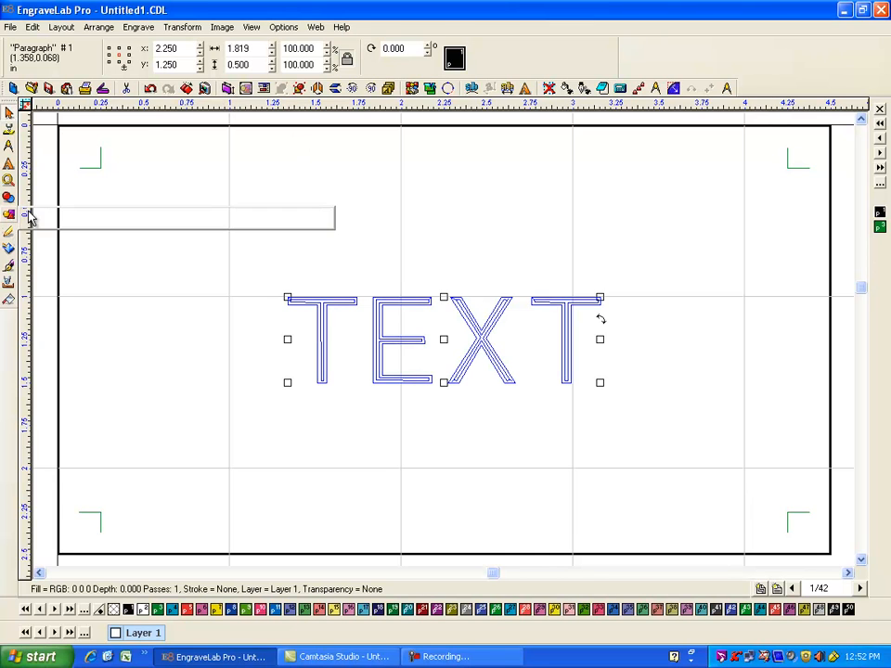
pyautogui.click(73, 218)
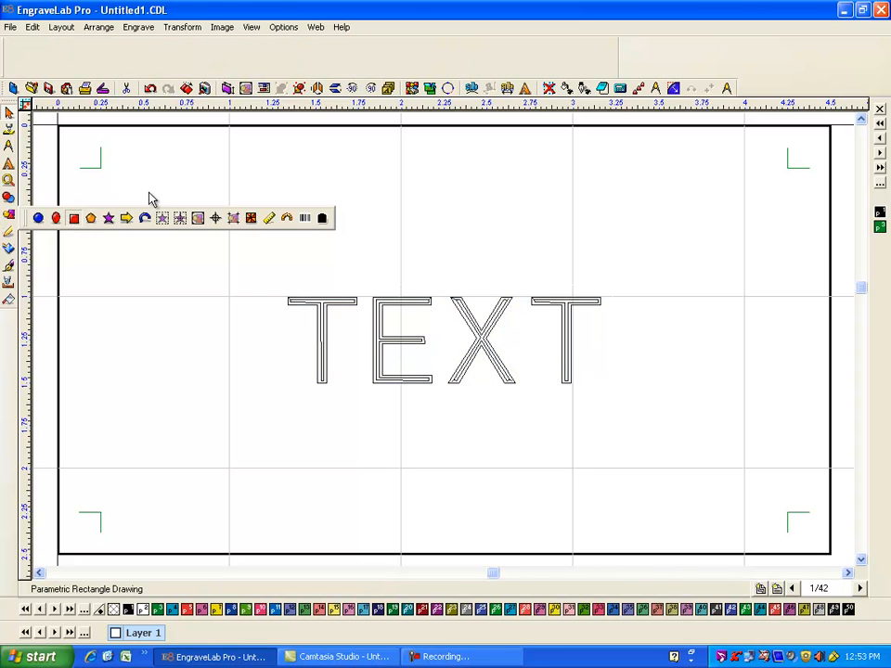
pyautogui.click(87, 220)
pyautogui.moveTo(138, 208)
pyautogui.mouseDown()
pyautogui.moveTo(661, 425)
pyautogui.moveTo(733, 471)
pyautogui.mouseUp()
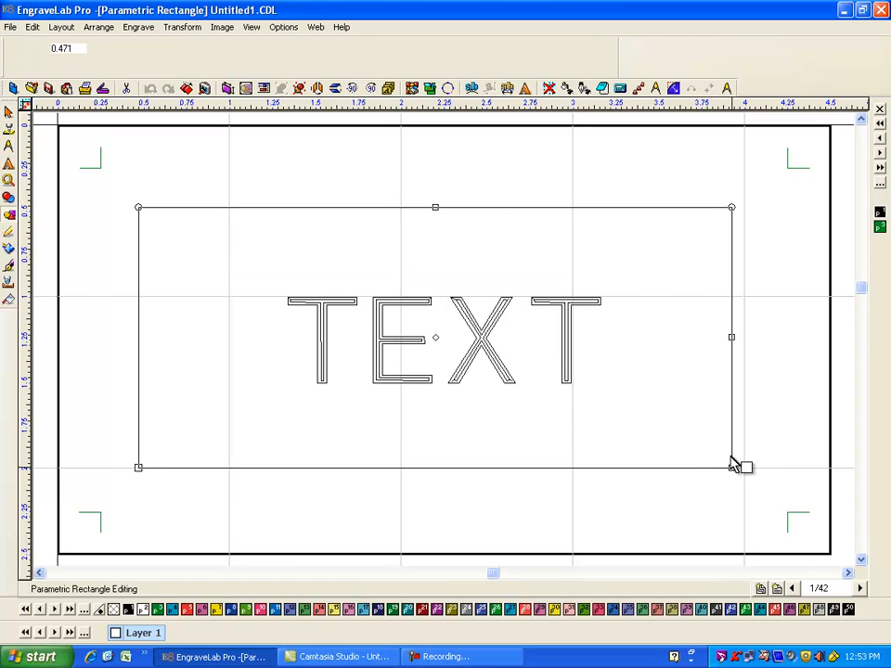
# - Set the rectangle's width to 4 and its height to 2
pyautogui.click(135, 49)
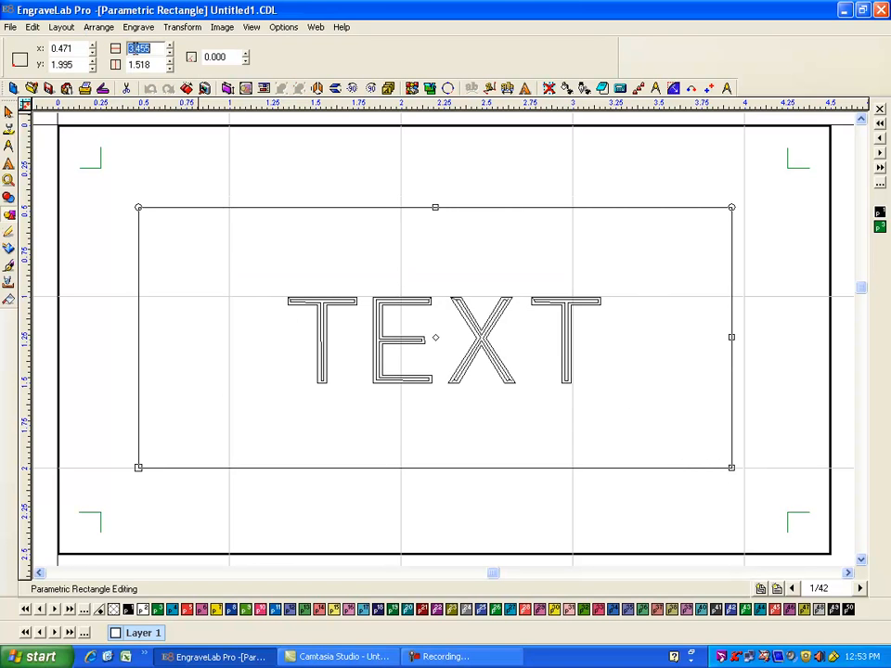
pyautogui.write('4')
pyautogui.press('Return')
pyautogui.write('2')
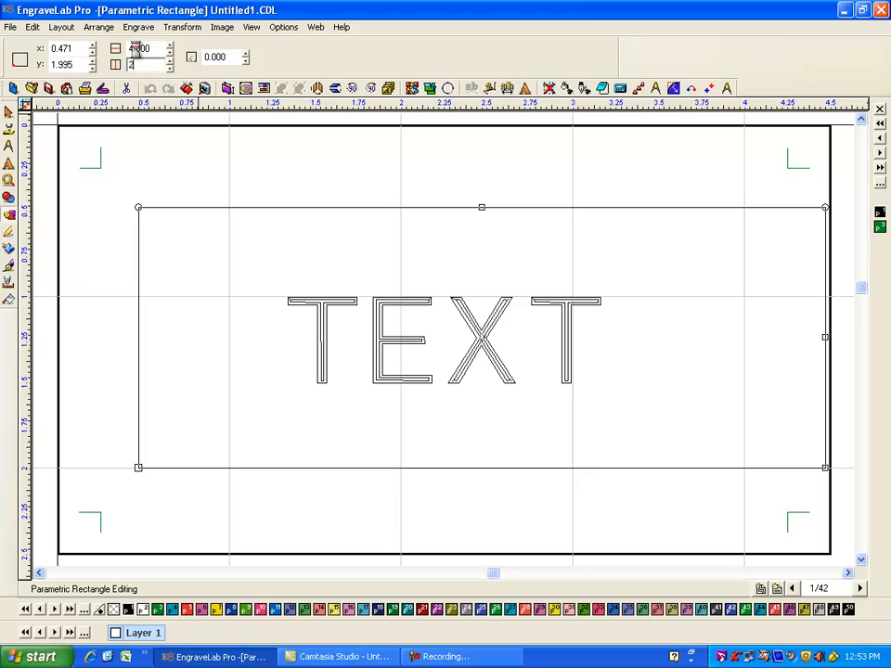
pyautogui.press('Return')
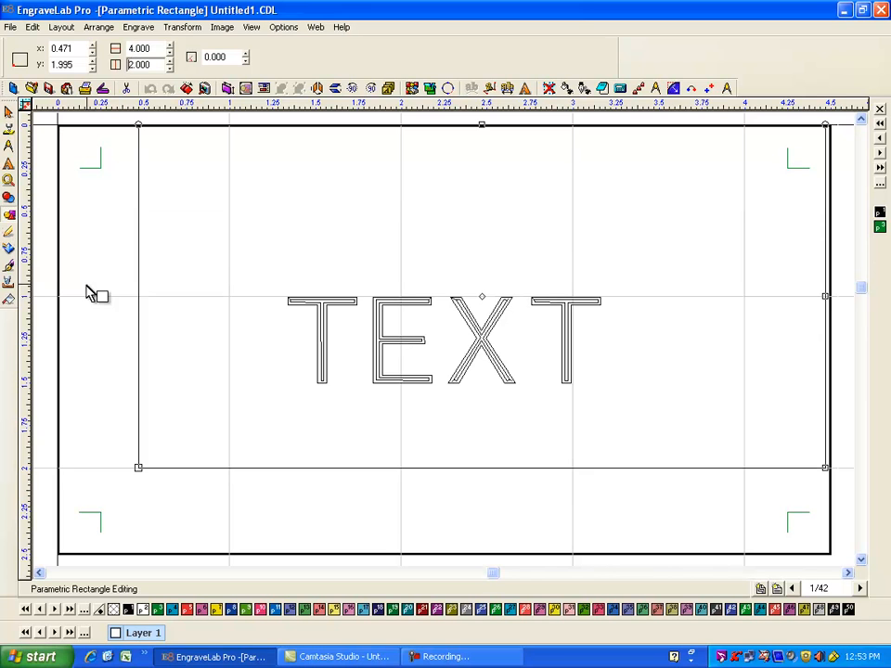
# - Centre the 4 by 2 rectangle on the plate to compare it with the corner marks
pyautogui.click(139, 268)
pyautogui.press('F9')
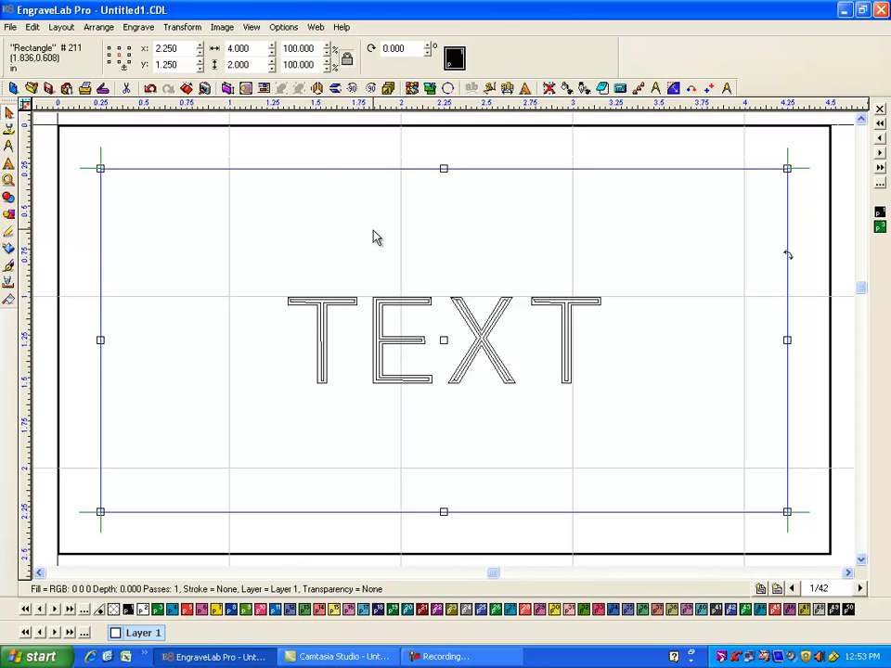
pyautogui.press('Right')
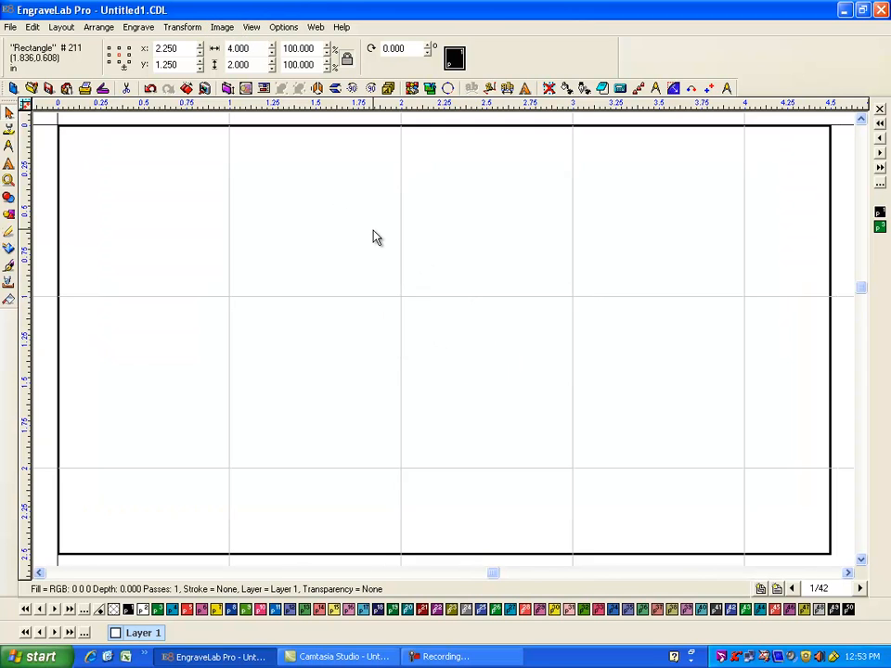
# - Undo the rectangle's centring, the rectangle itself and the generated badge layout
pyautogui.hotkey('ctrl', 'z')
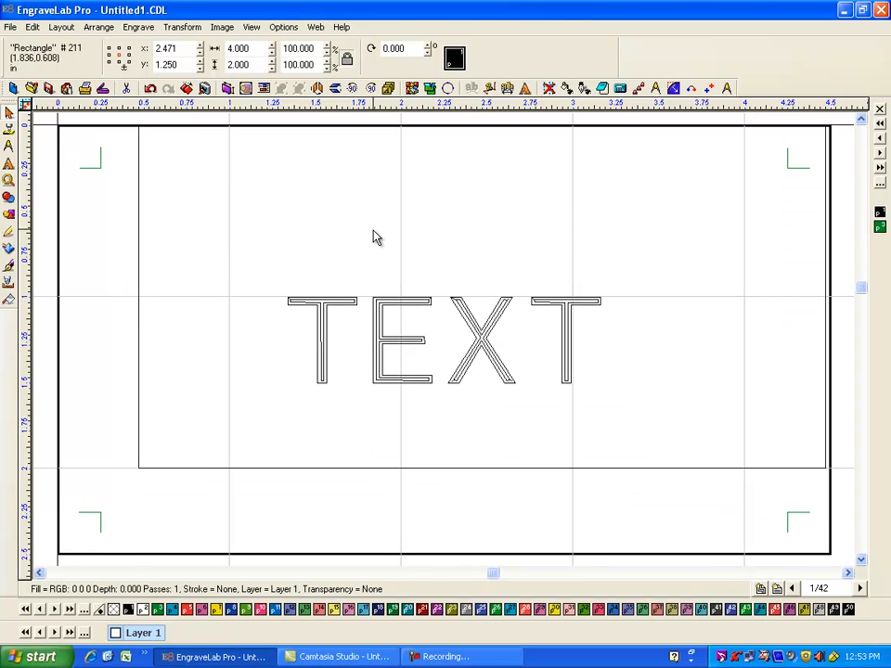
pyautogui.hotkey('ctrl', 'z')
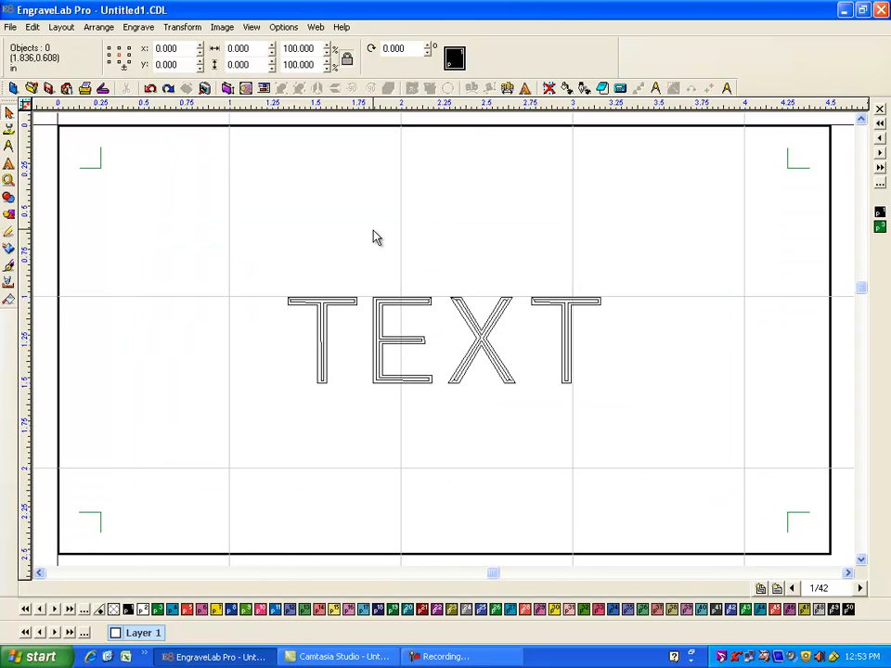
pyautogui.hotkey('ctrl', 'z')
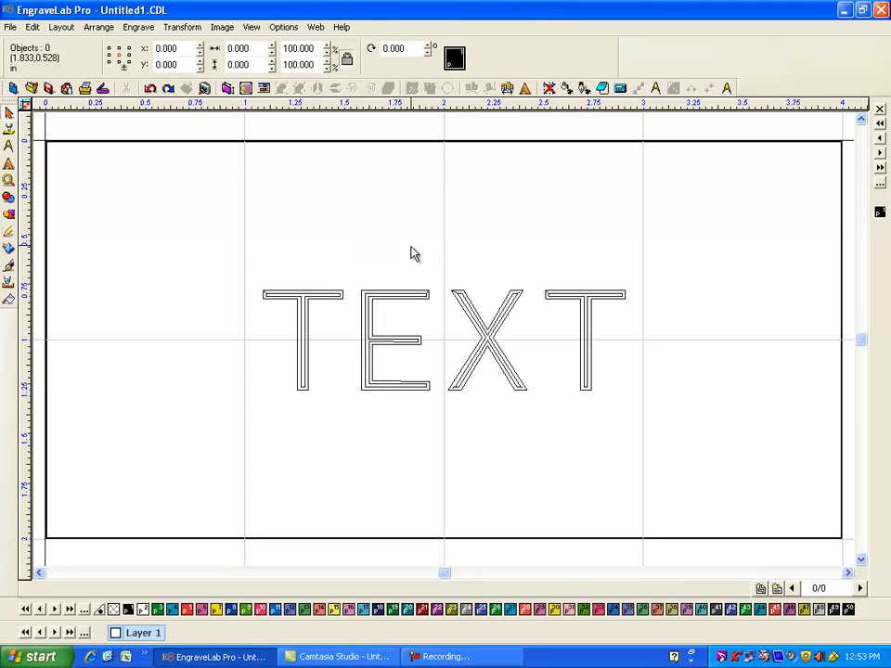
# - Generate the 42-copy badge layout from the text again, with the 2.5 high by 4.5 wide plate and 0.25 margins
pyautogui.click(402, 296)
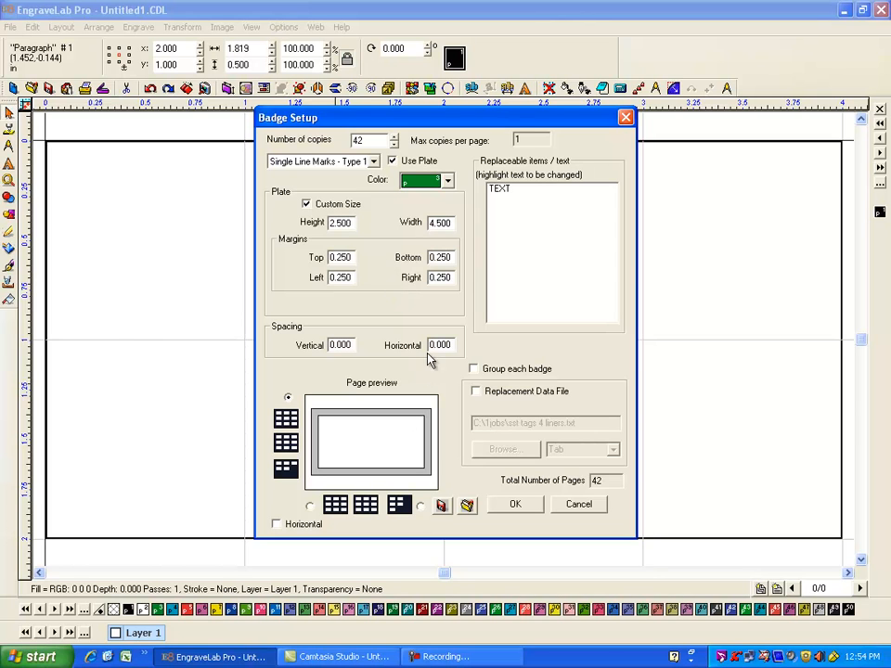
pyautogui.click(517, 505)
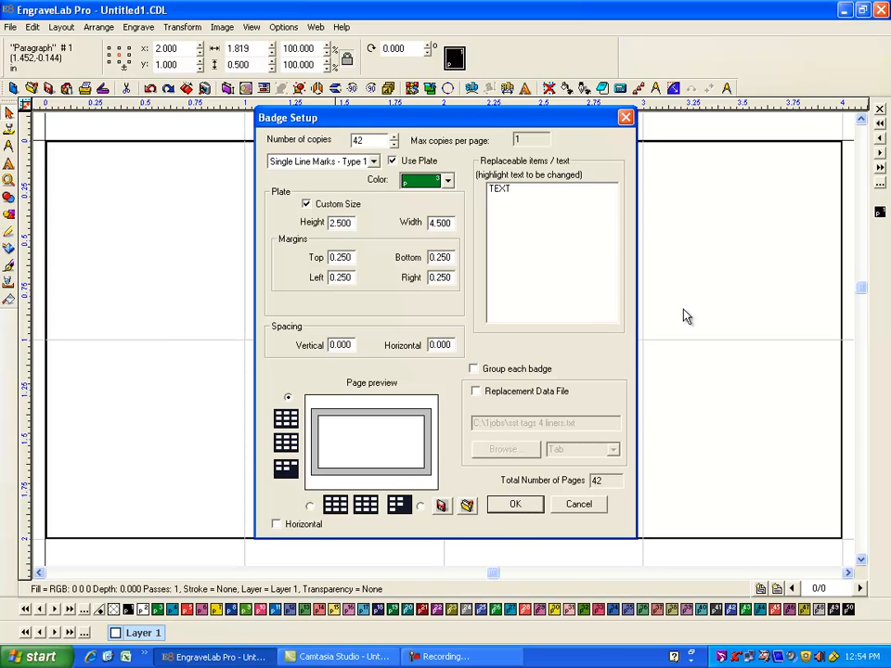